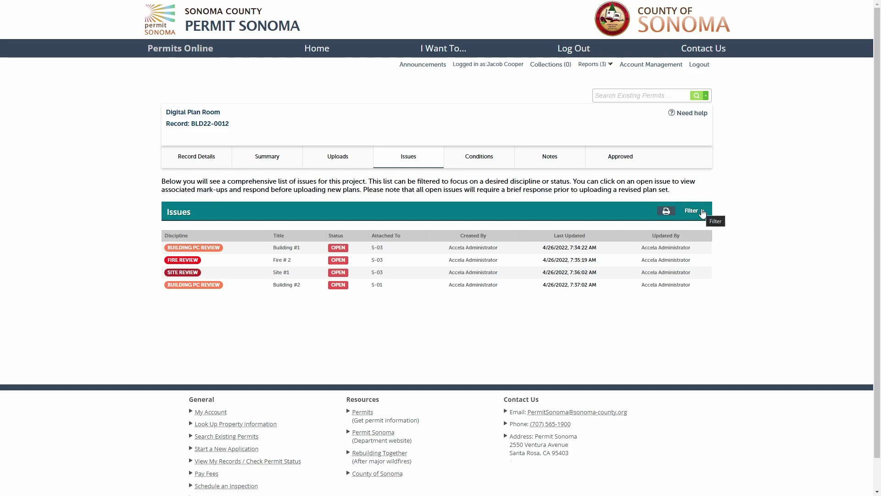
pyautogui.click(703, 211)
pyautogui.click(656, 267)
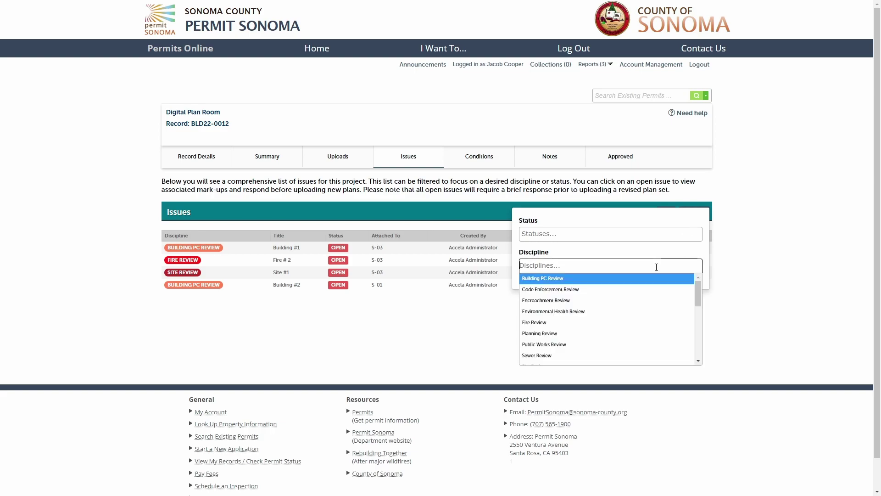
pyautogui.scroll(-1, 655, 327)
pyautogui.scroll(3, 654, 328)
pyautogui.click(611, 278)
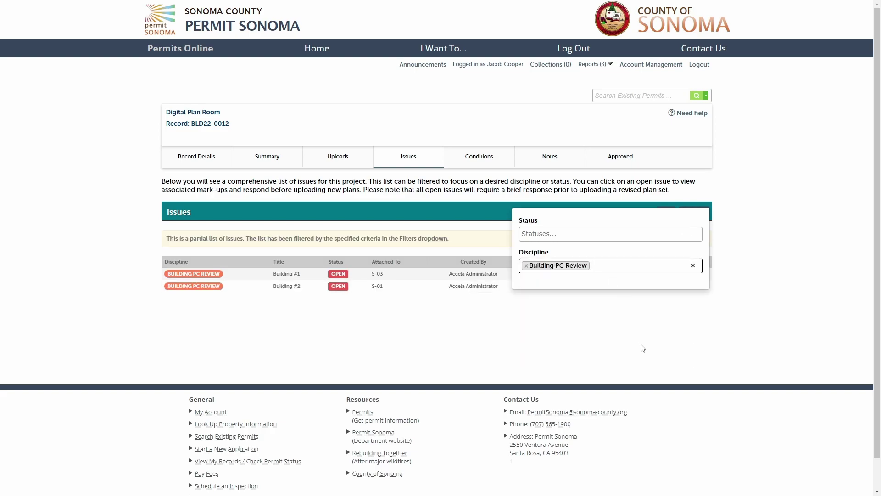
pyautogui.click(648, 374)
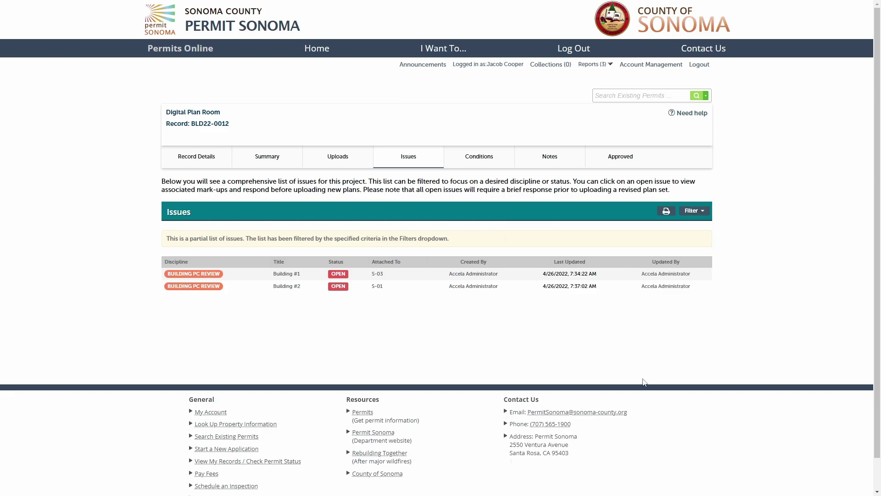
pyautogui.click(700, 211)
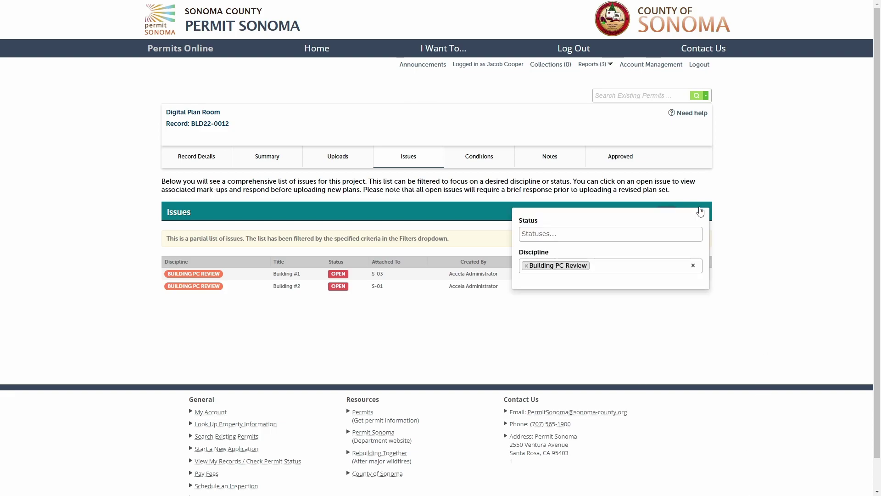
pyautogui.click(693, 266)
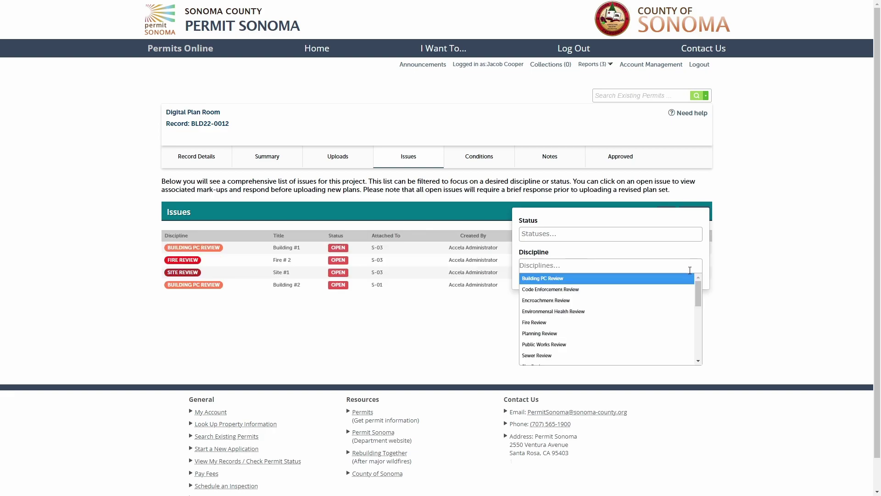
pyautogui.click(641, 322)
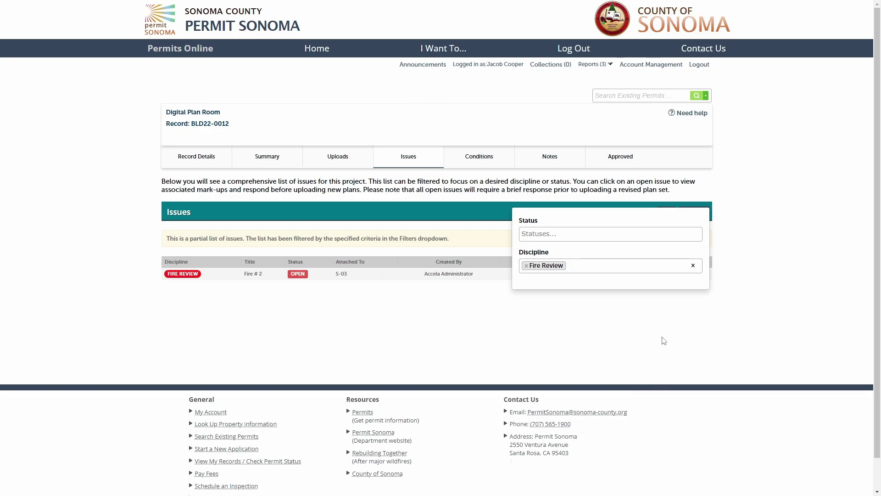
pyautogui.click(670, 324)
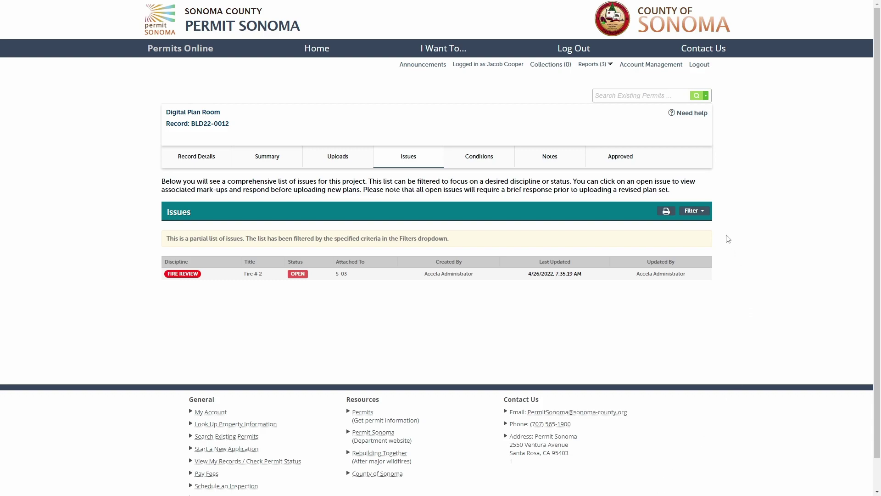
pyautogui.click(699, 212)
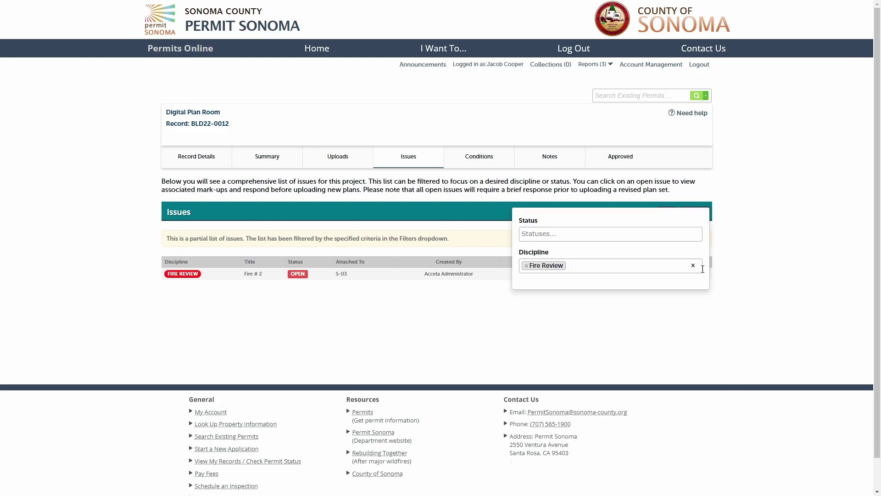
pyautogui.click(693, 265)
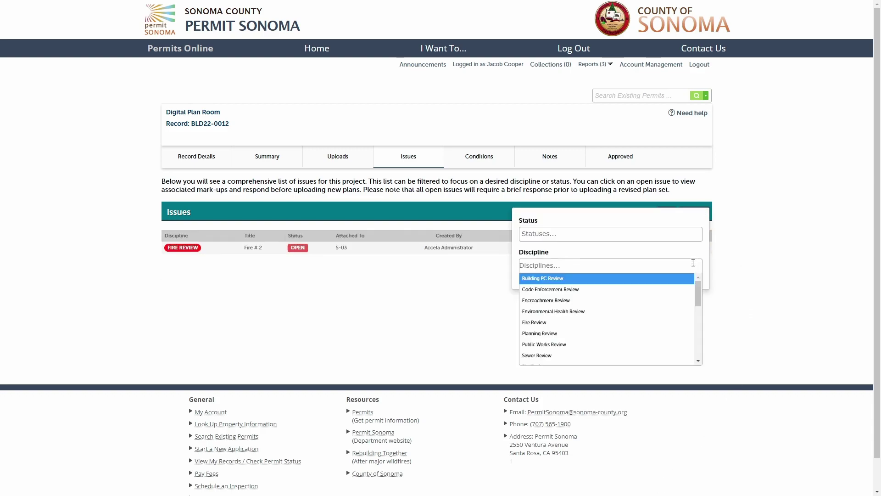
pyautogui.click(730, 247)
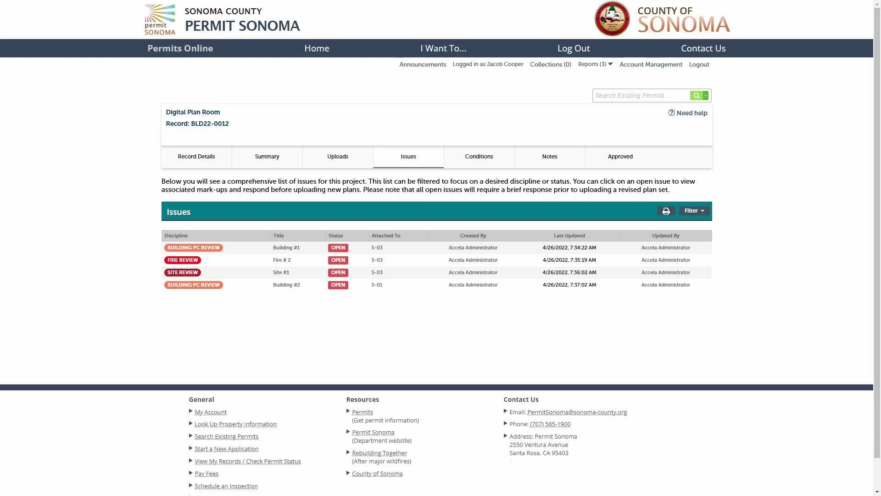
# Open the Building #1 issue on sheet S-03, zoom to its markups, and start an applicant response
pyautogui.click(179, 248)
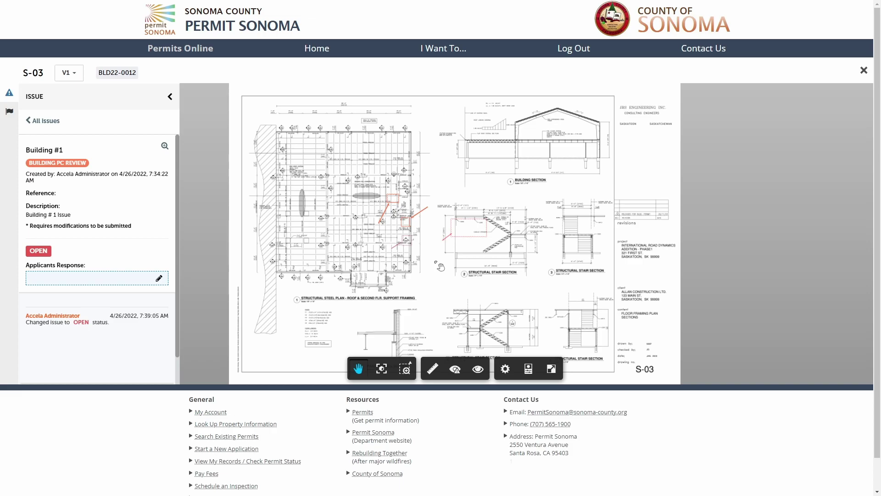
pyautogui.scroll(4, 440, 266)
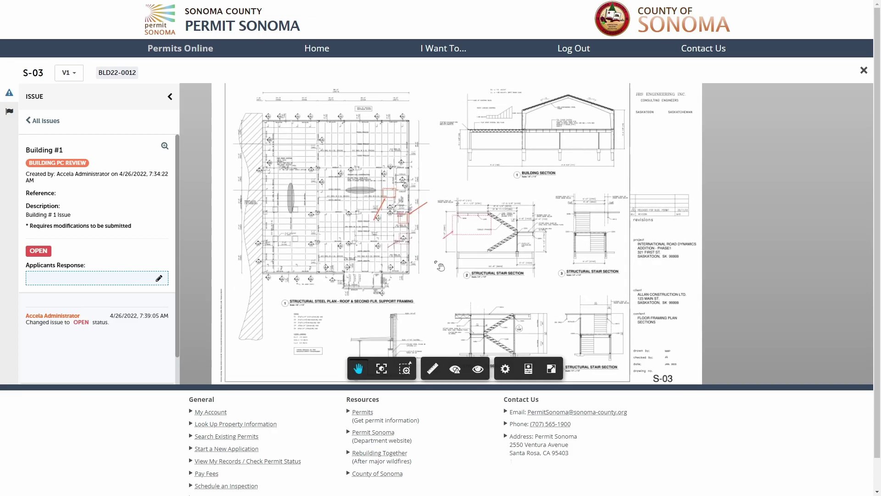
pyautogui.scroll(-2, 440, 266)
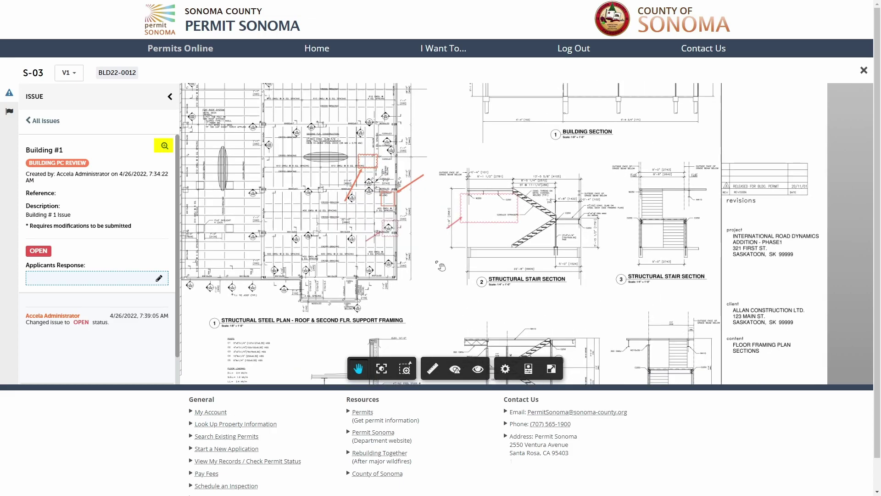
pyautogui.click(165, 146)
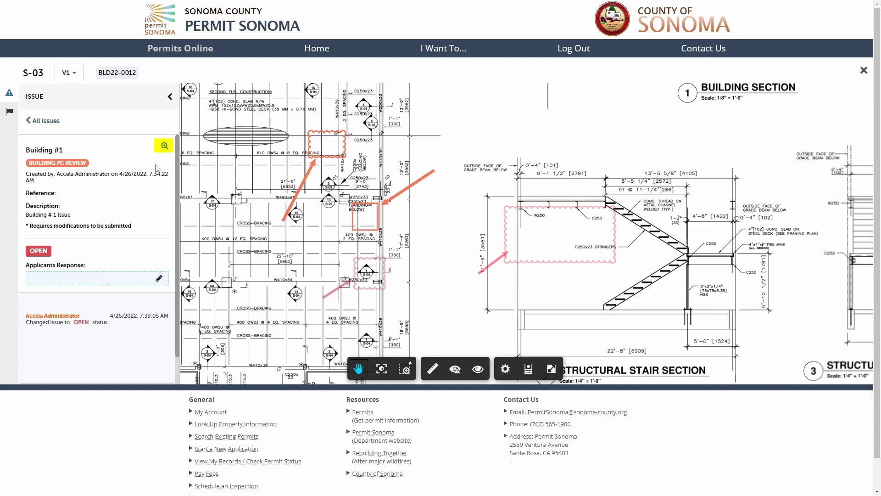
pyautogui.click(104, 278)
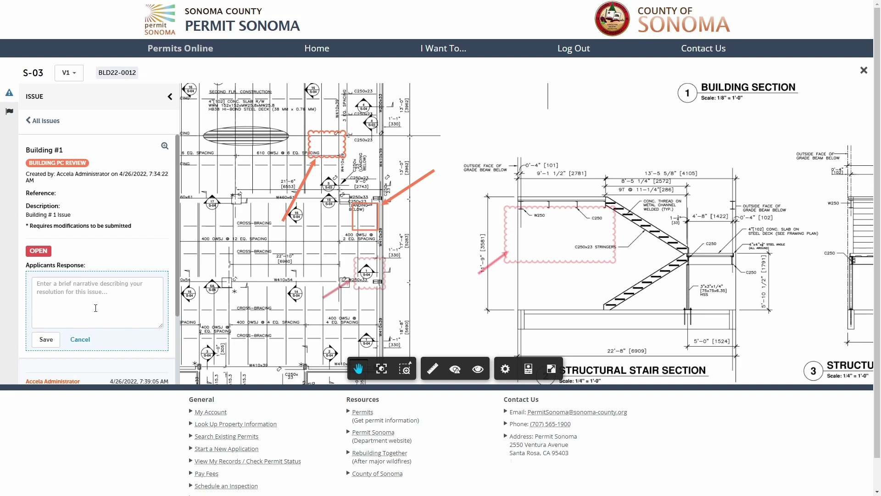
# Enter 'Demo response.' as the Building #1 applicant response and save it
pyautogui.click(96, 307)
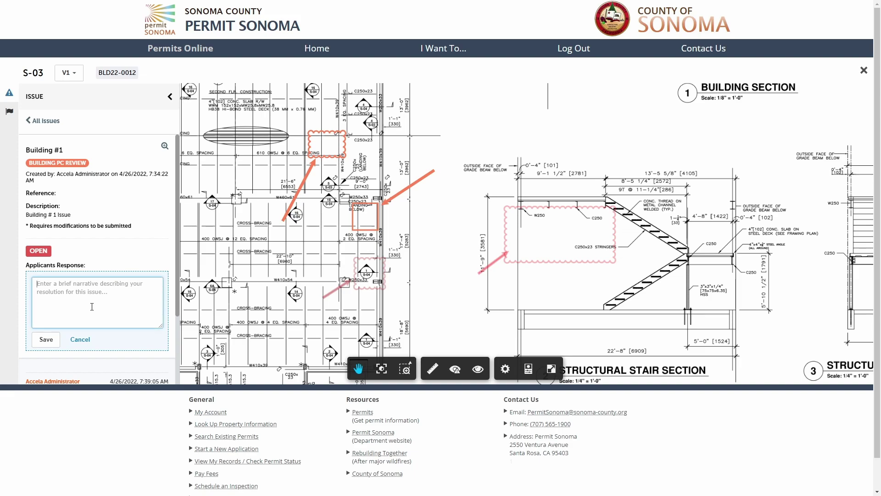
pyautogui.write('Demo re')
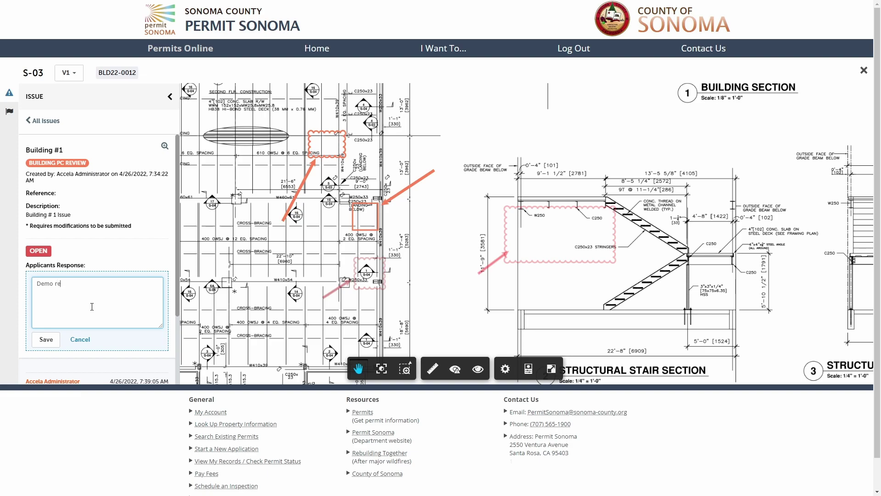
pyautogui.write('sponse.')
pyautogui.click(47, 340)
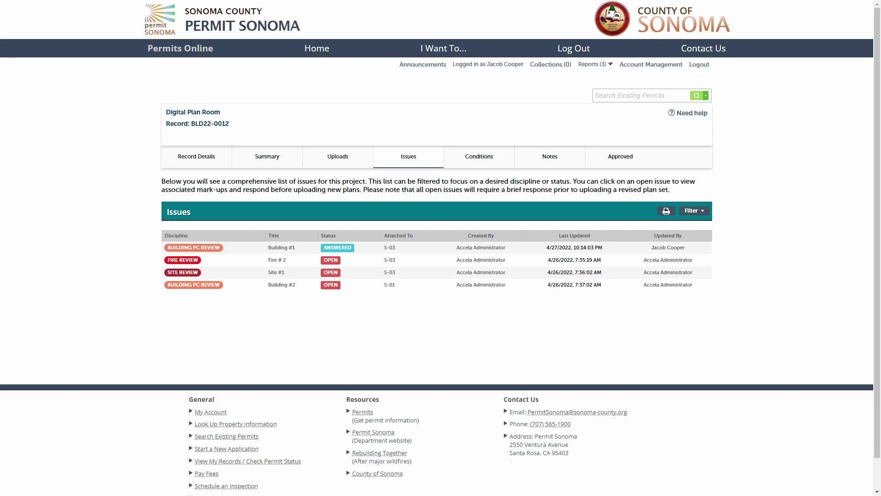
# Open the Fire #2 issue and type the response 'Demo response to issue.'
pyautogui.click(183, 259)
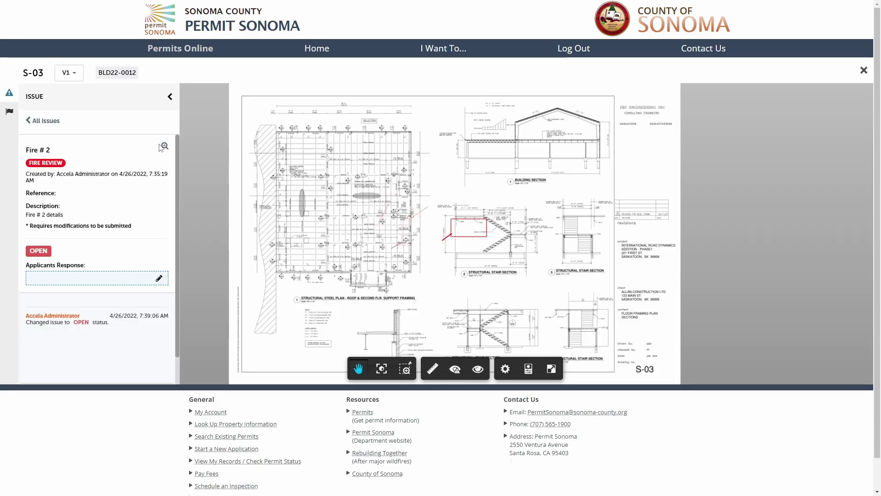
pyautogui.click(89, 280)
pyautogui.write('Demo response to issue.')
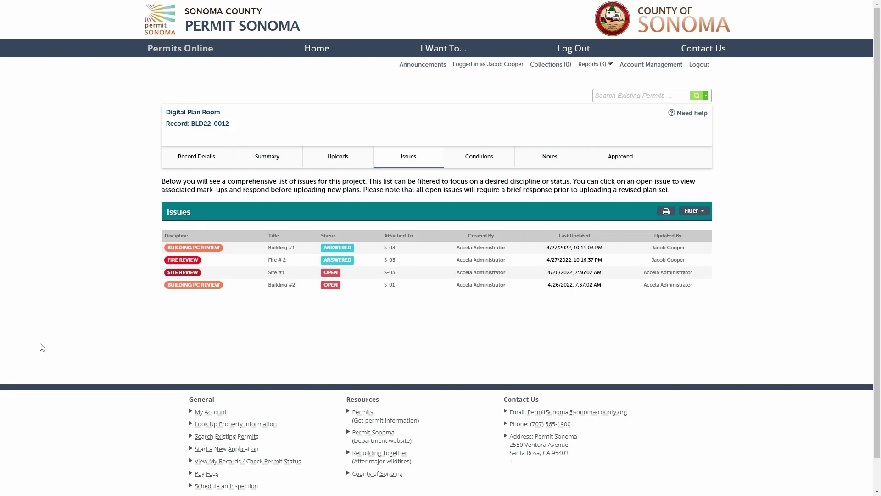
# Open the Site #1 issue and type the response 'Demo response to issue.'
pyautogui.click(170, 272)
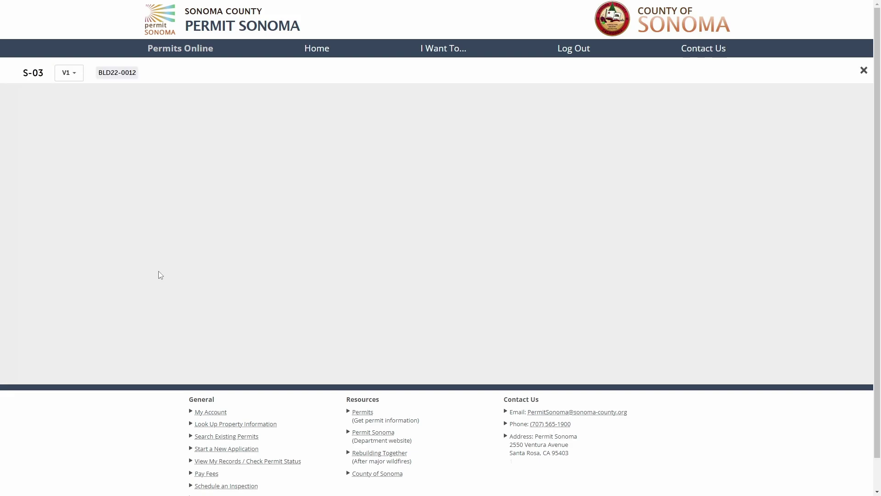
pyautogui.click(52, 279)
pyautogui.write('Demo response to issue.')
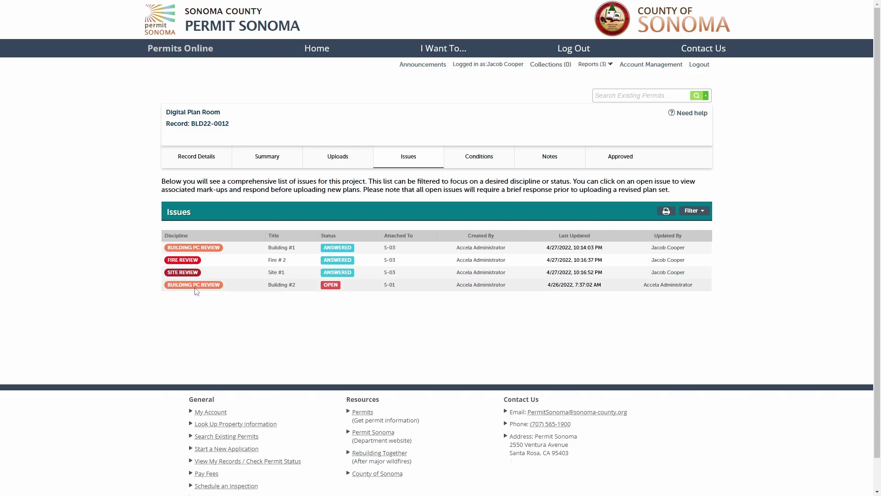
# Open the Building #2 issue on sheet S-01 and type the response 'Demo response to issue.'
pyautogui.click(197, 289)
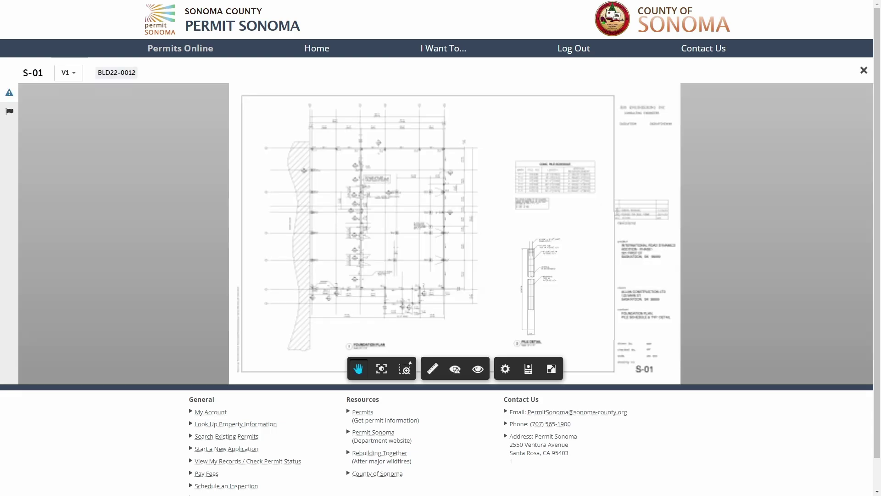
pyautogui.click(55, 279)
pyautogui.write('Demo response to issue.')
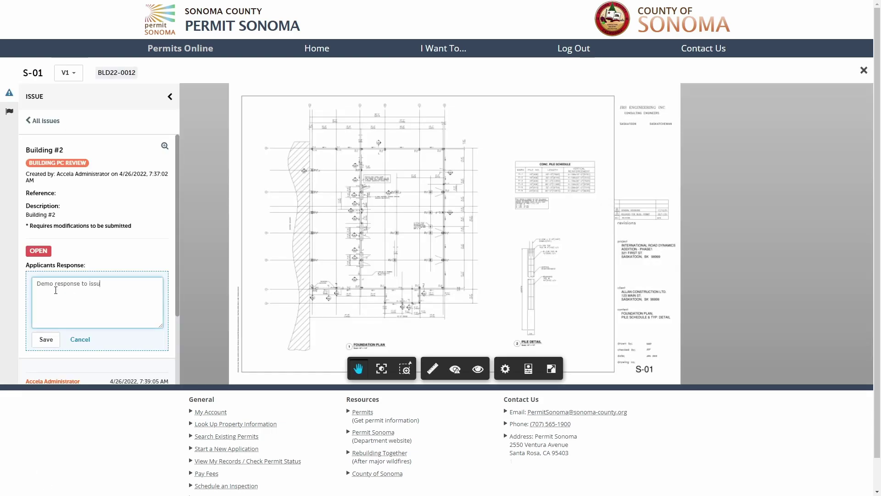